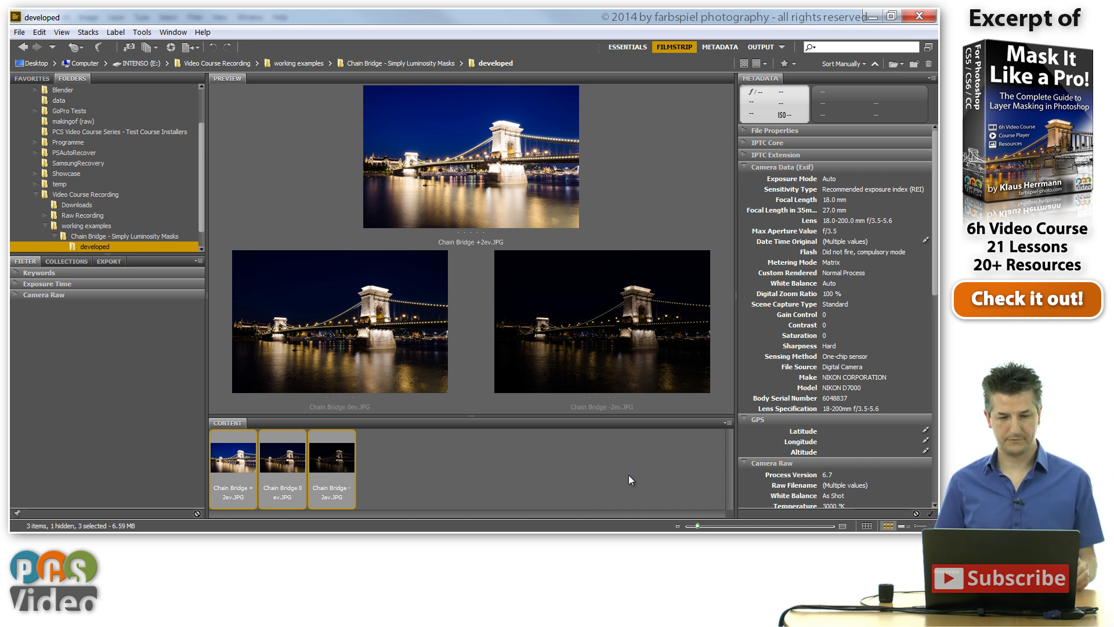
# Select the three Chain Bridge exposures and load them as layers via Tools > Photoshop.
pyautogui.click(382, 458)
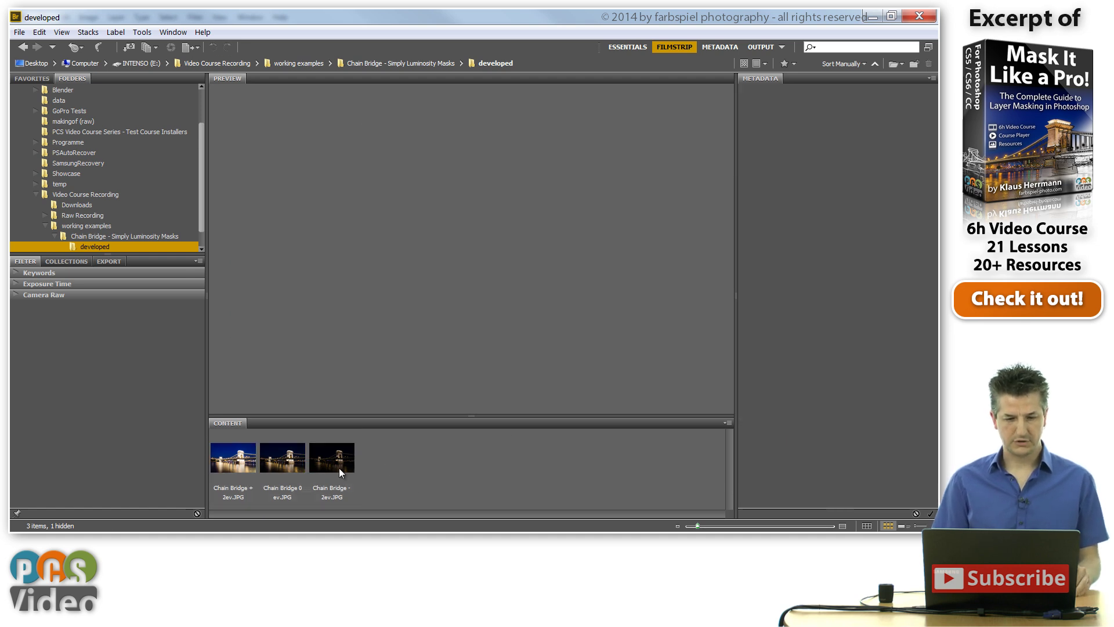
pyautogui.moveTo(378, 467); pyautogui.dragTo(238, 462)
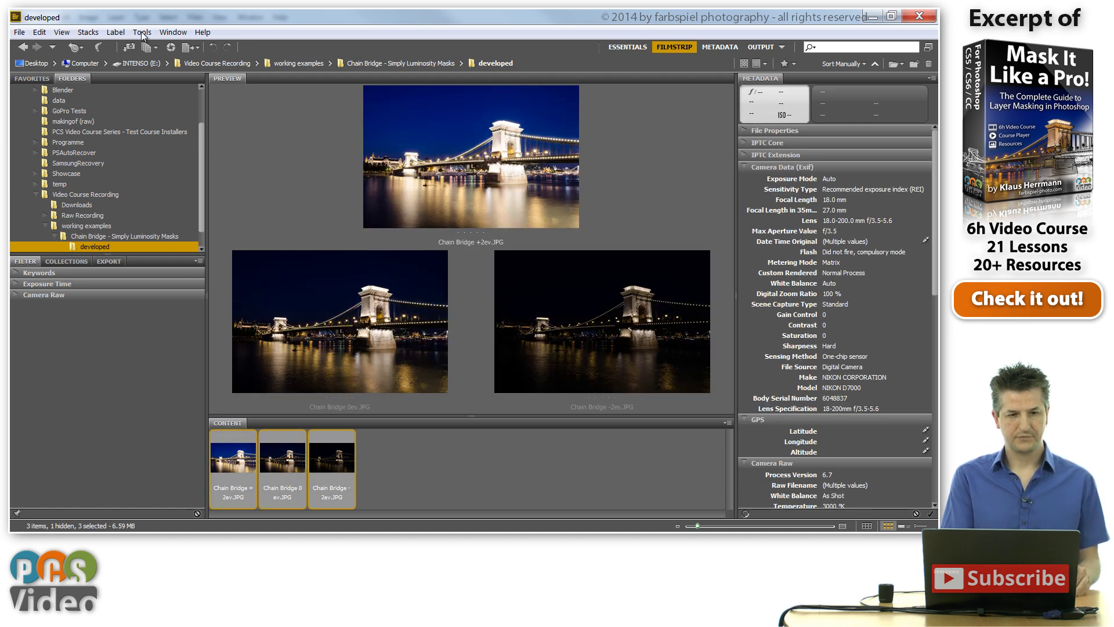
pyautogui.click(141, 34)
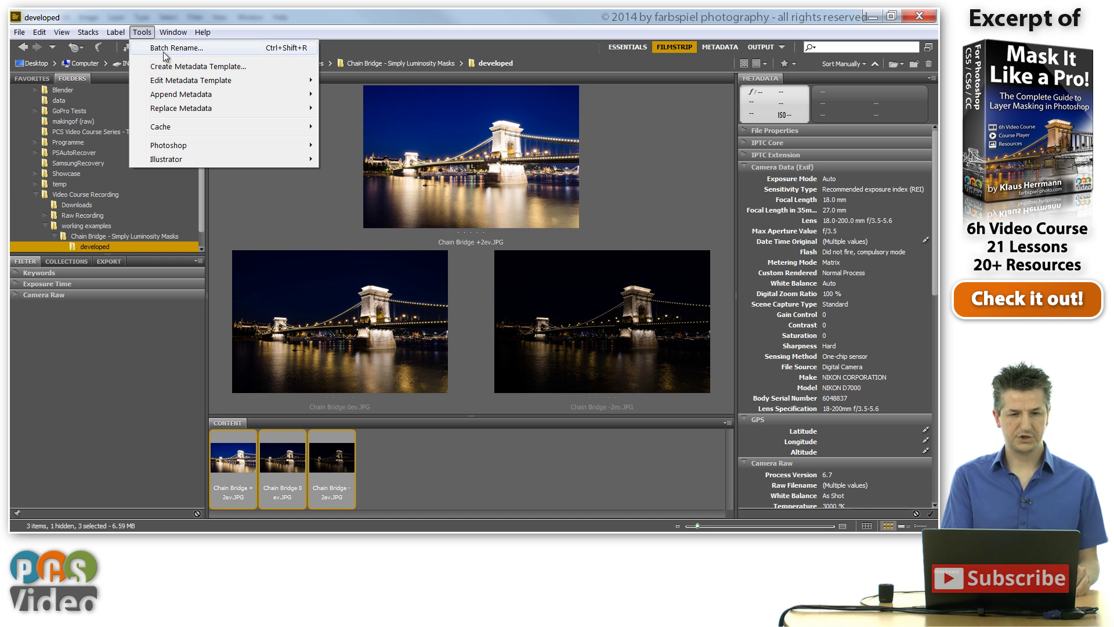
pyautogui.moveTo(209, 145)
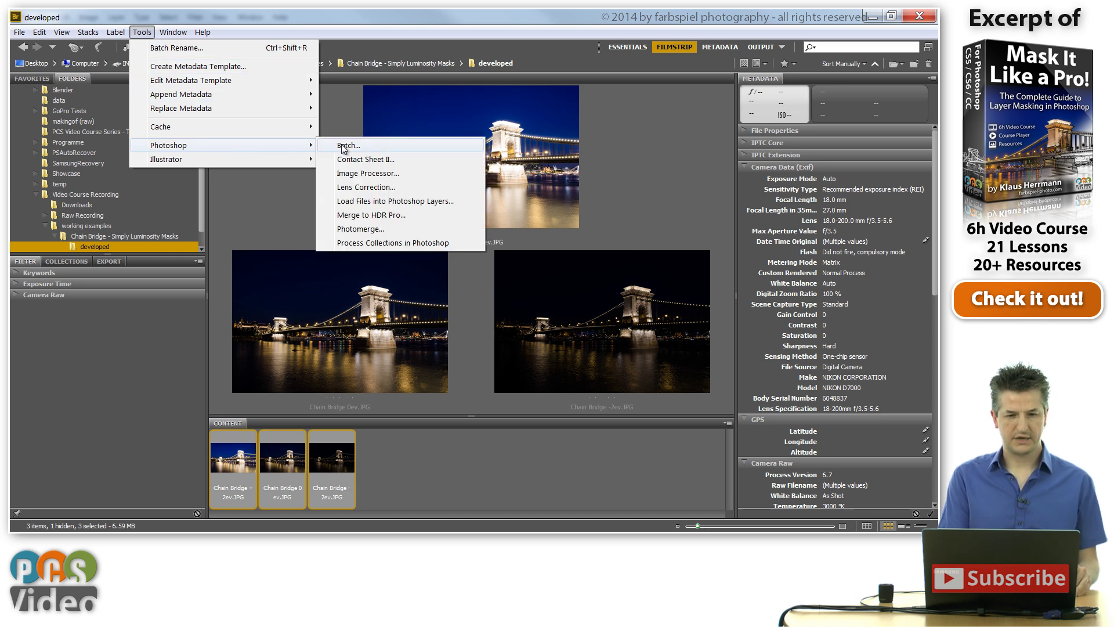
pyautogui.click(396, 200)
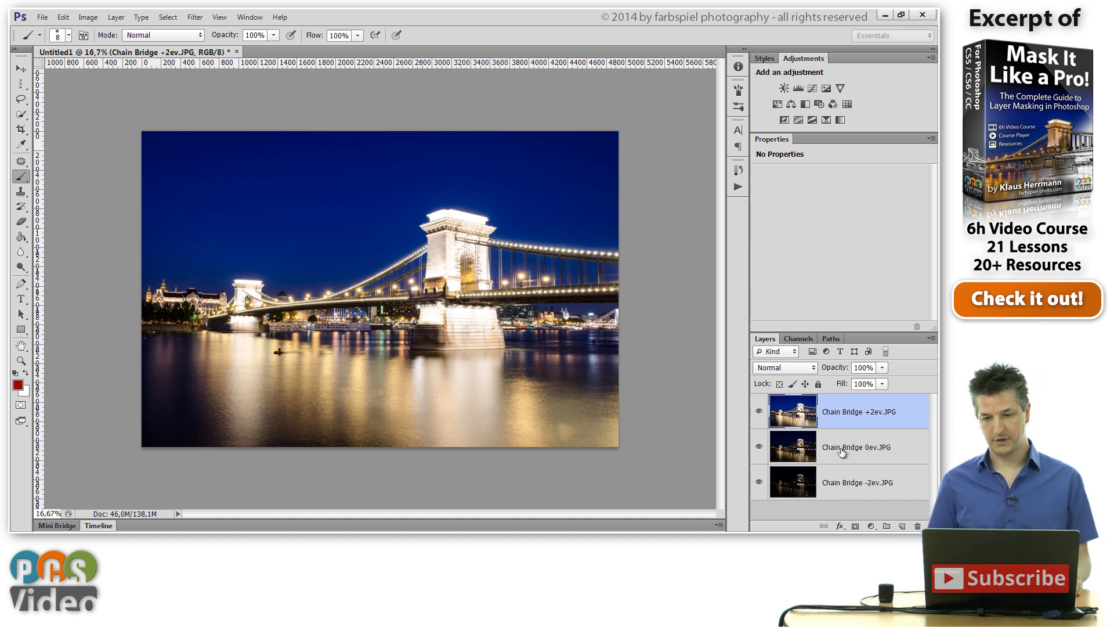
pyautogui.click(759, 412)
pyautogui.click(759, 447)
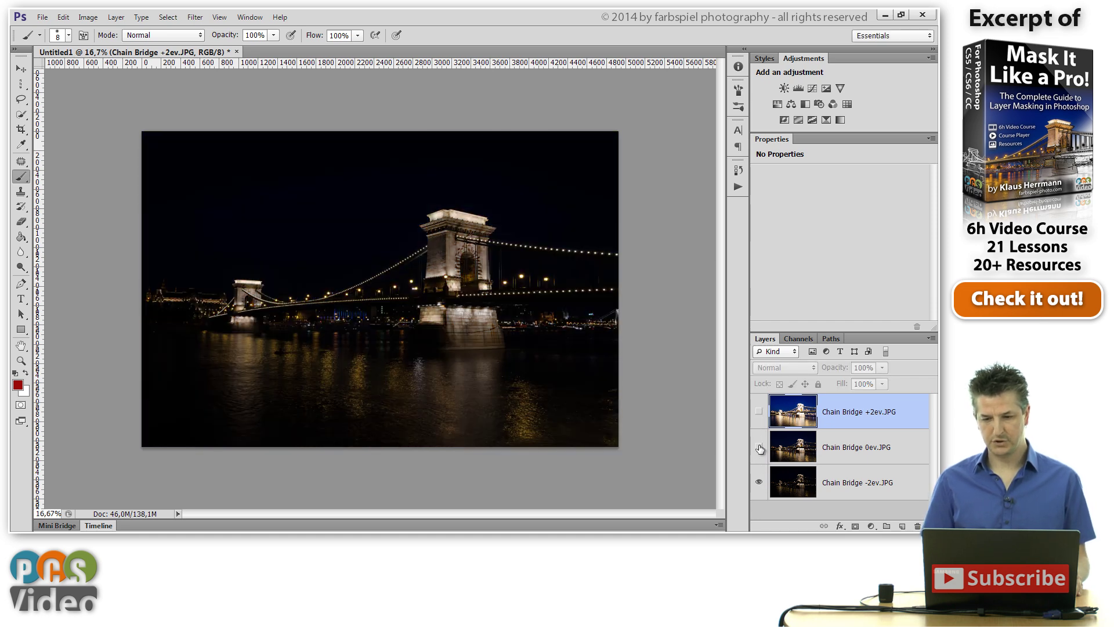
pyautogui.click(759, 447)
pyautogui.click(759, 411)
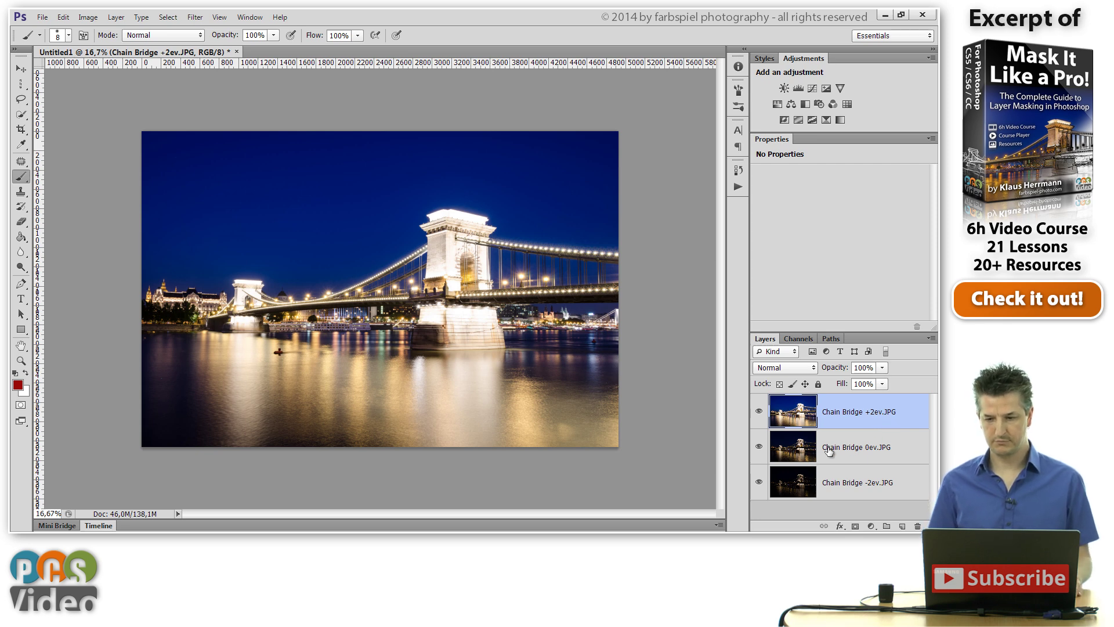
pyautogui.click(759, 412)
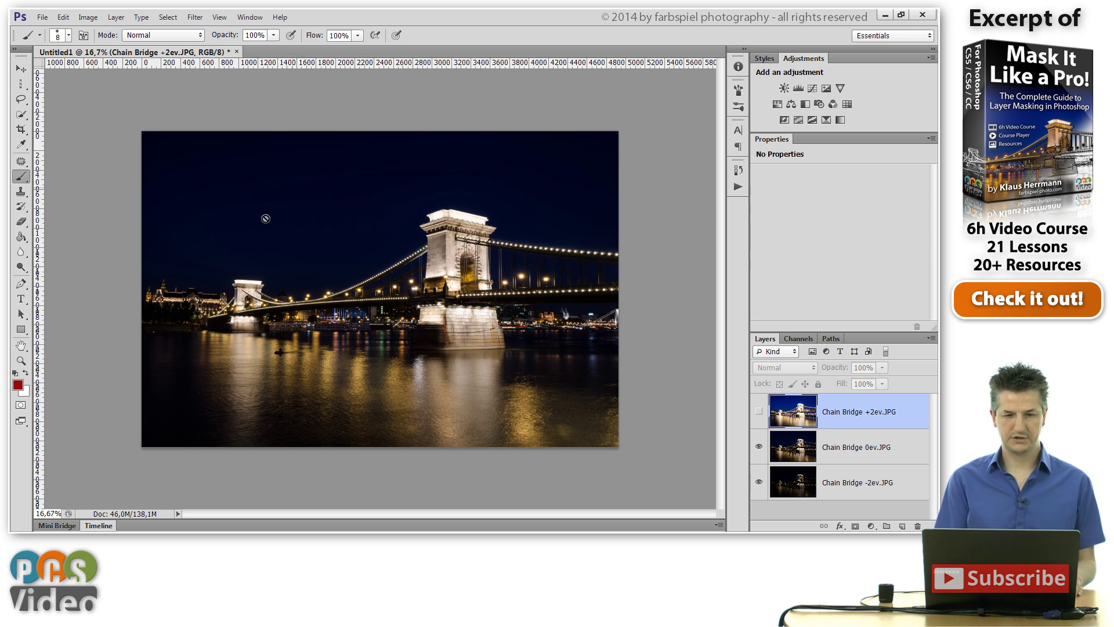
pyautogui.click(759, 451)
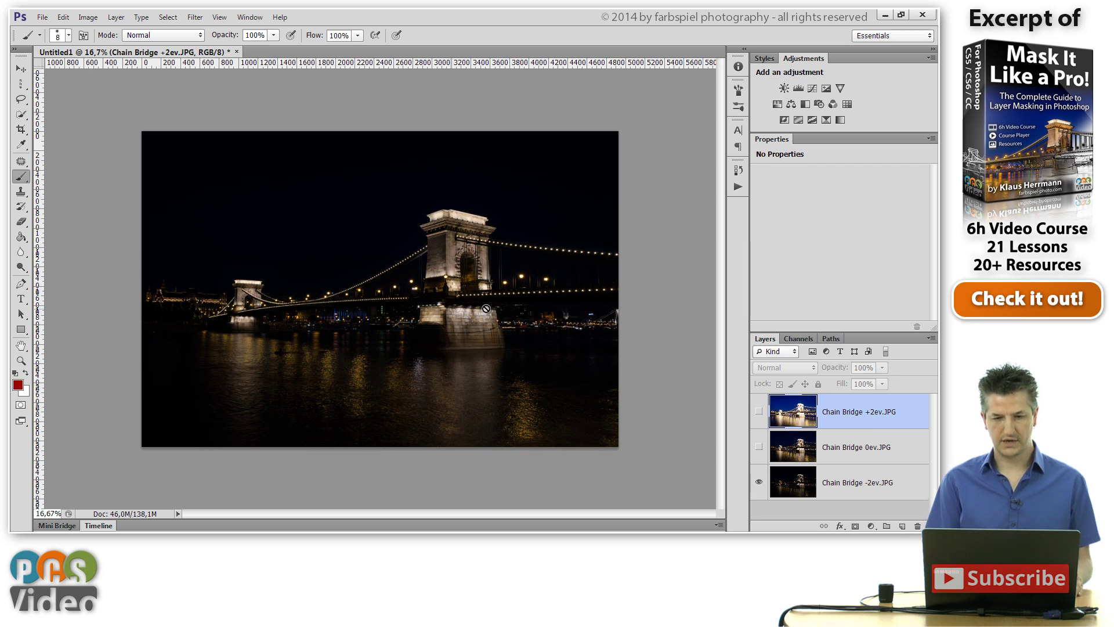
pyautogui.click(758, 448)
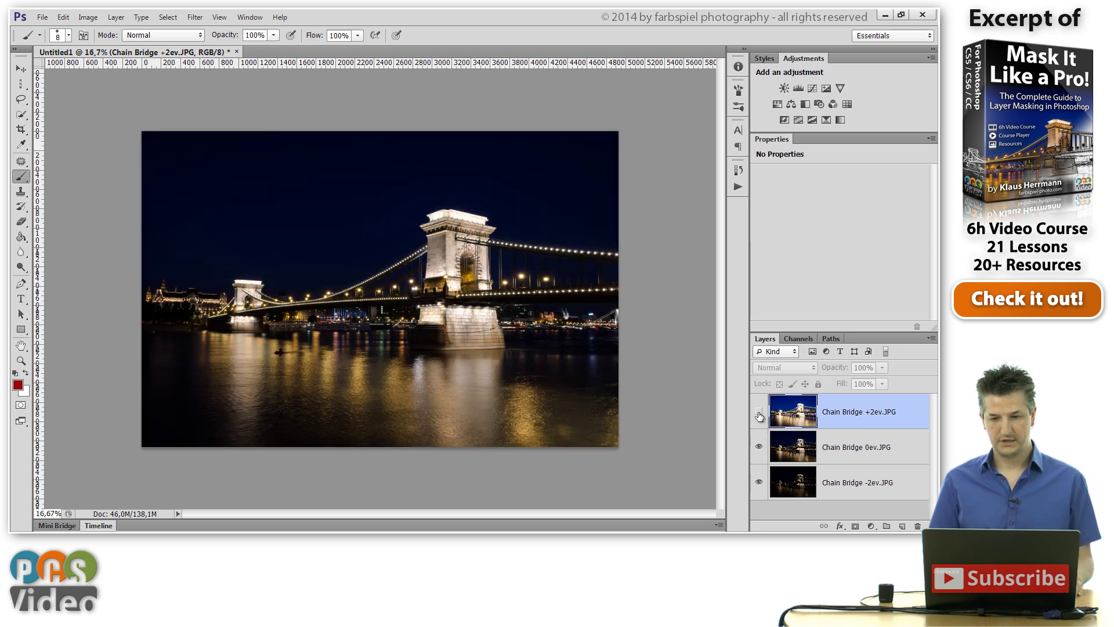
pyautogui.click(758, 411)
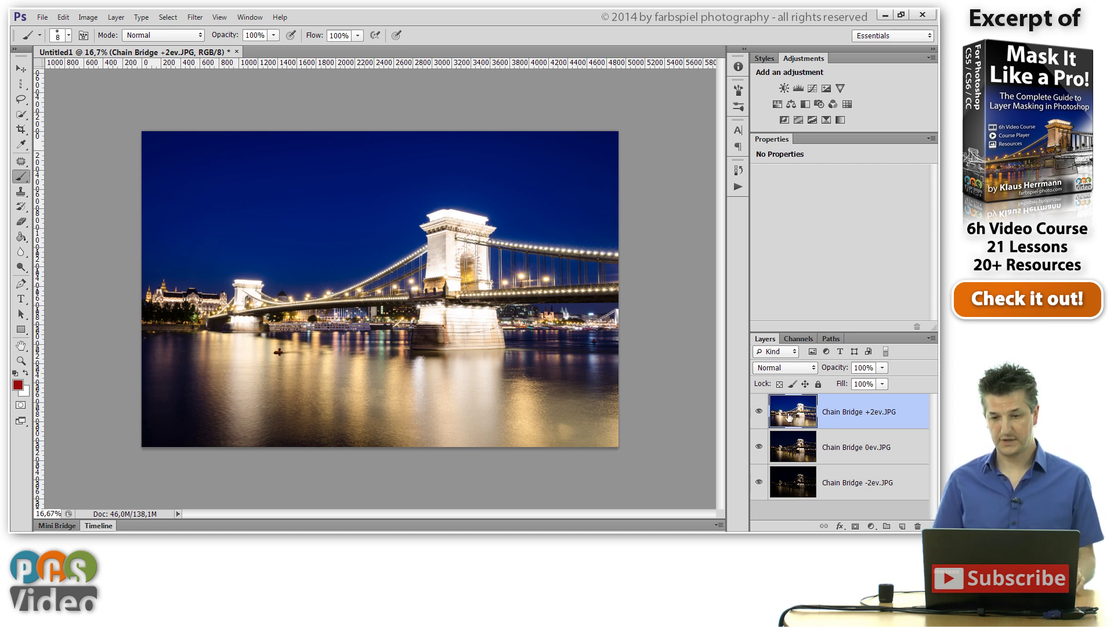
# Load the RGB channel luminosity as a selection and add it as a mask on the Chain Bridge +2ev layer.
pyautogui.click(799, 340)
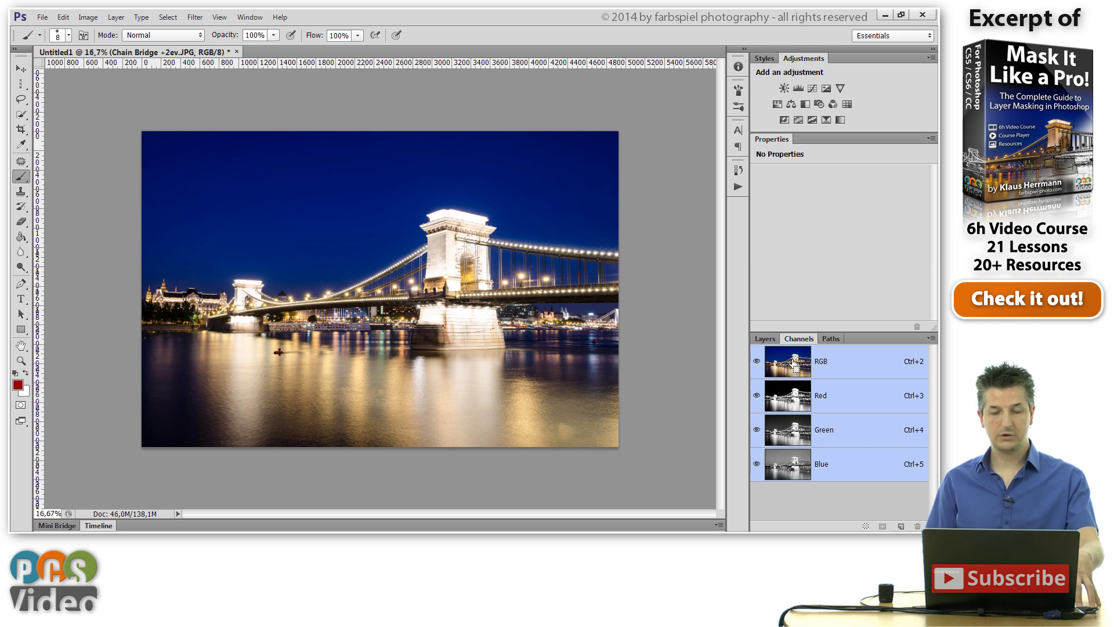
pyautogui.keyDown('ctrl'); pyautogui.click(781, 372); pyautogui.keyUp('ctrl')
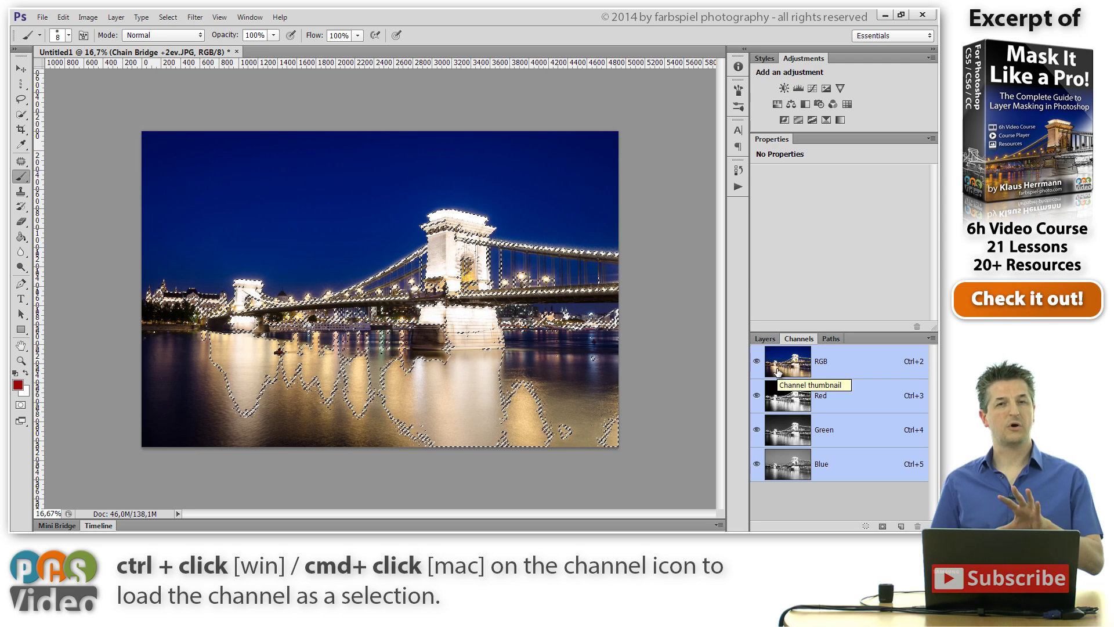
pyautogui.click(765, 340)
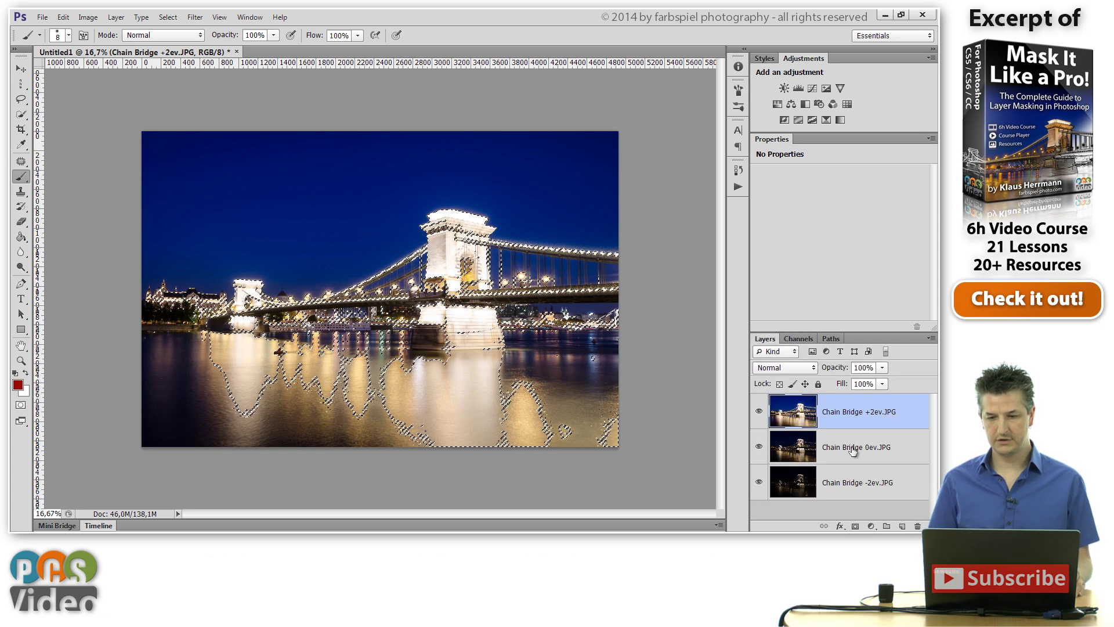
pyautogui.click(856, 526)
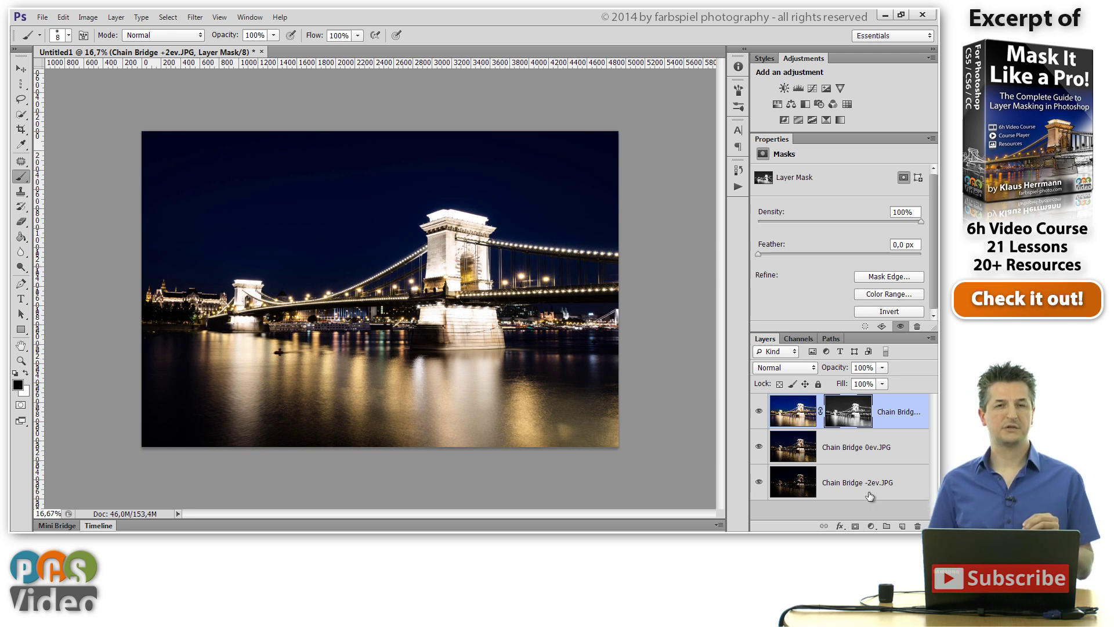
# Compare the +2ev layer with its mask off and on, then invert the mask with Ctrl+I.
pyautogui.keyDown('shift'); pyautogui.click(849, 413); pyautogui.keyUp('shift')
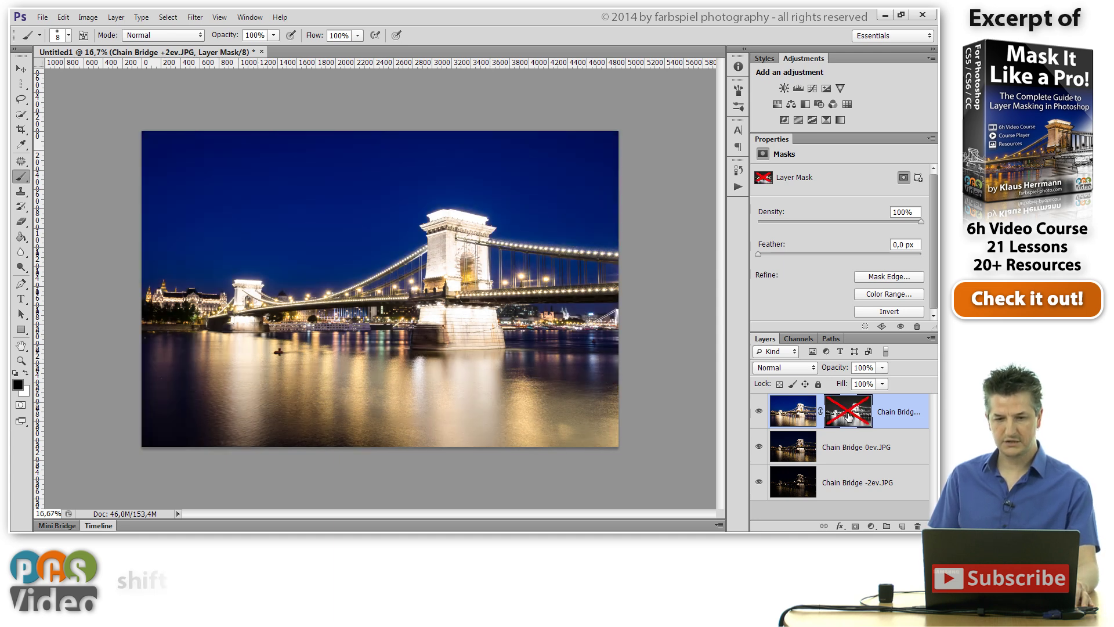
pyautogui.keyDown('shift'); pyautogui.click(848, 412); pyautogui.keyUp('shift')
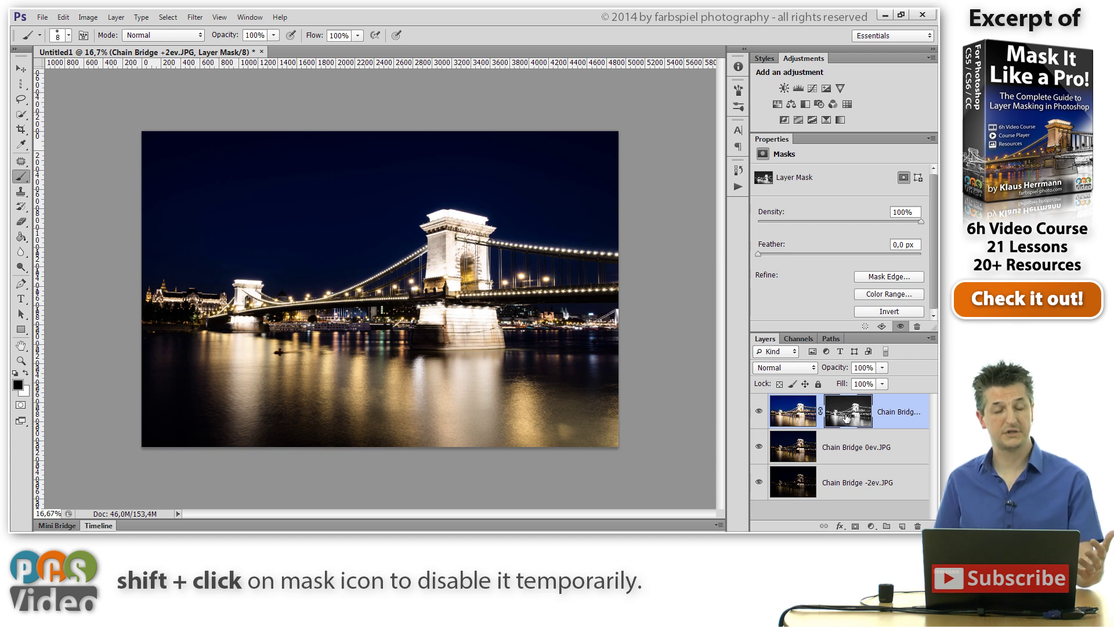
pyautogui.keyDown('shift'); pyautogui.click(849, 415); pyautogui.keyUp('shift')
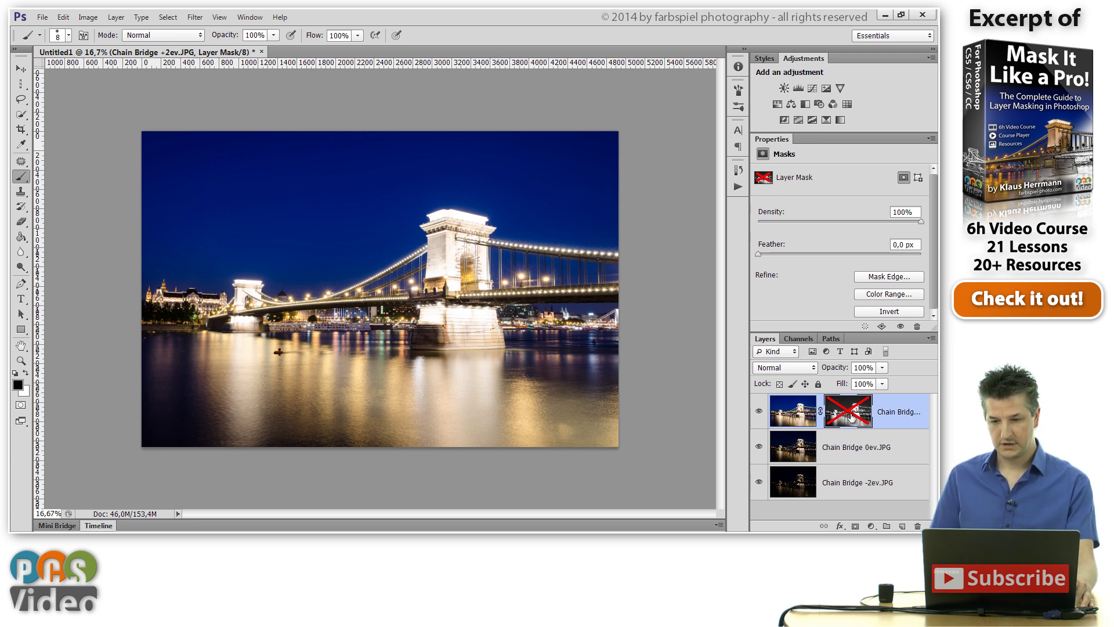
pyautogui.keyDown('shift'); pyautogui.click(850, 413); pyautogui.keyUp('shift')
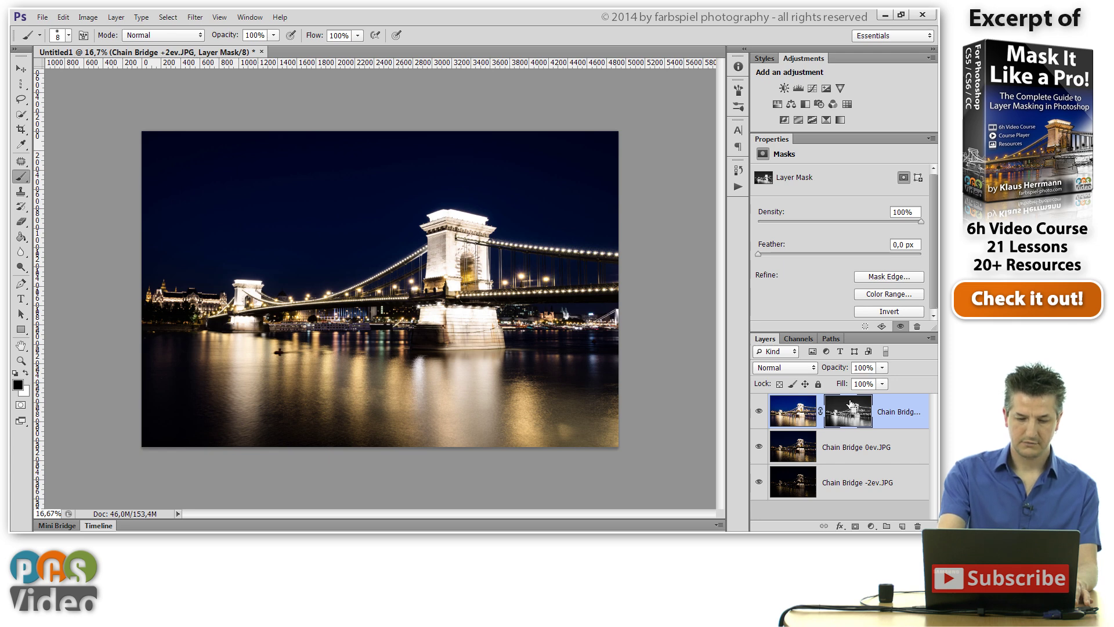
pyautogui.hotkey('ctrl', 'i')
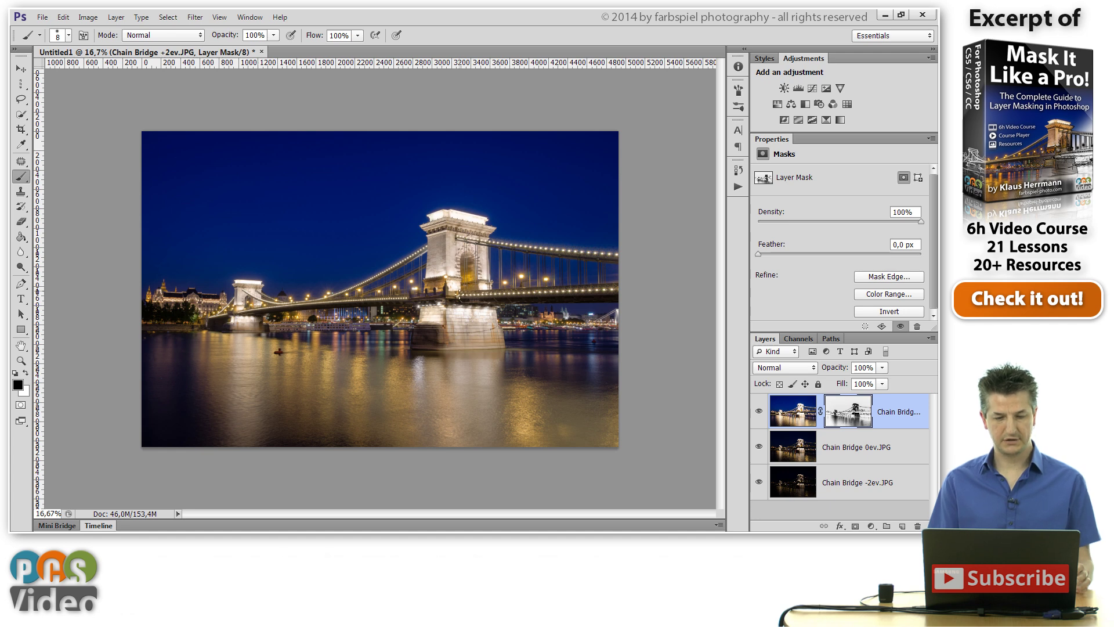
pyautogui.hotkey('ctrl', '0')
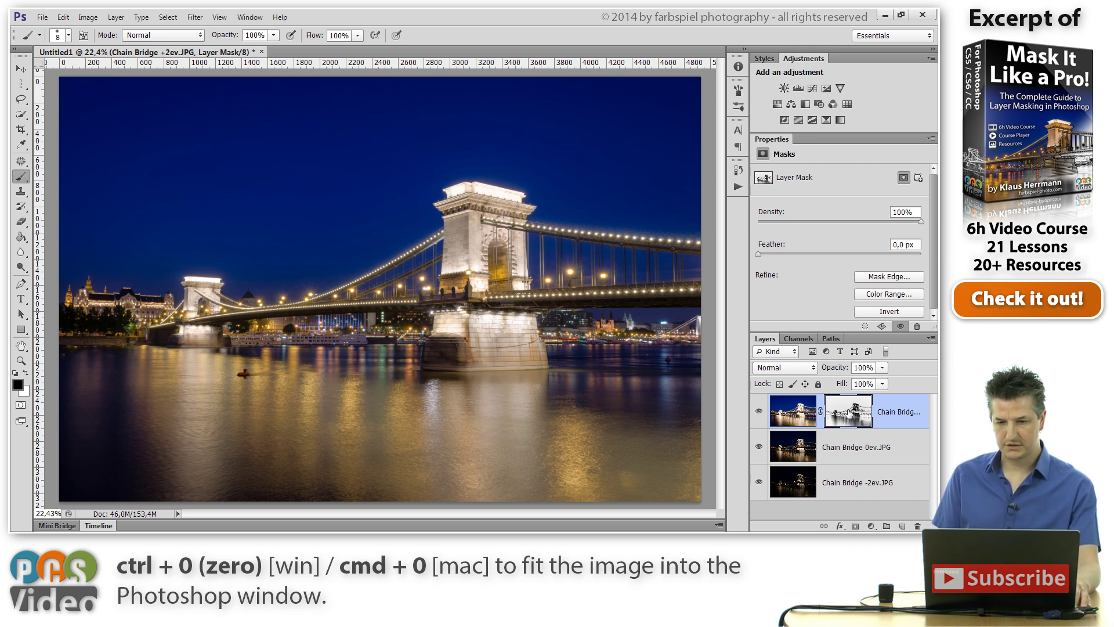
# Toggle the +2ev mask off and on, then display the mask alone in greyscale.
pyautogui.keyDown('shift'); pyautogui.click(849, 412); pyautogui.keyUp('shift')
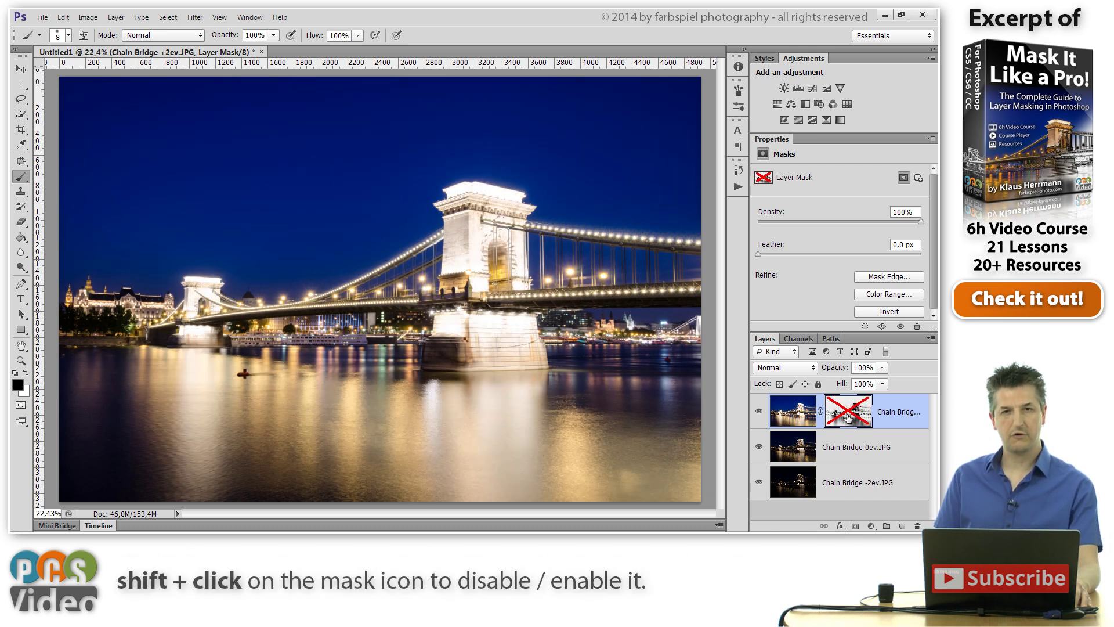
pyautogui.keyDown('shift'); pyautogui.click(849, 416); pyautogui.keyUp('shift')
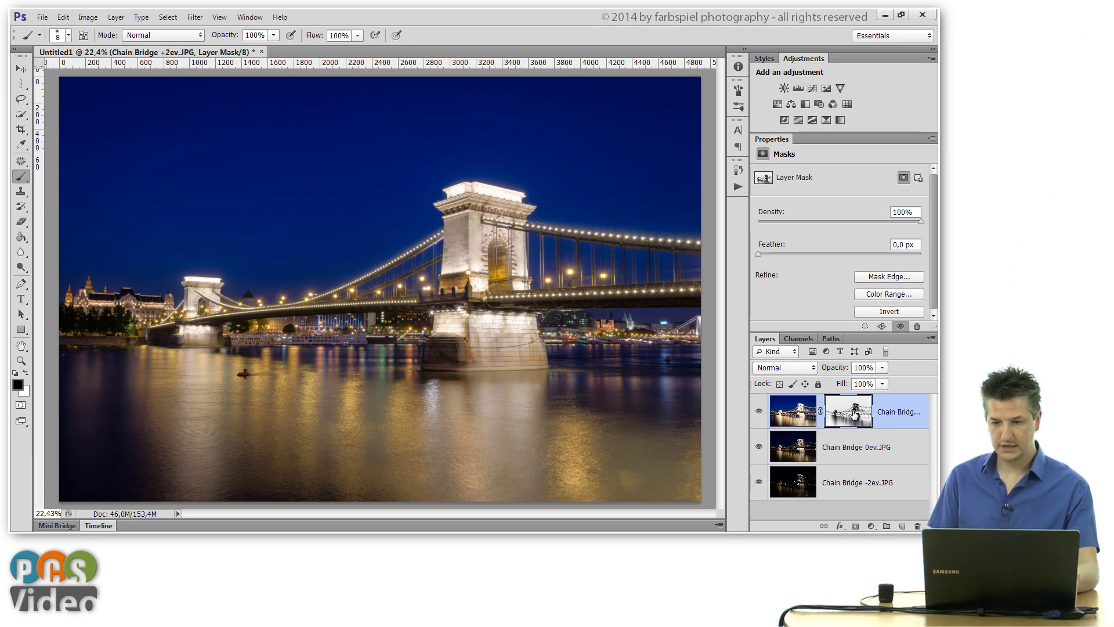
pyautogui.keyDown('alt'); pyautogui.click(854, 413); pyautogui.keyUp('alt')
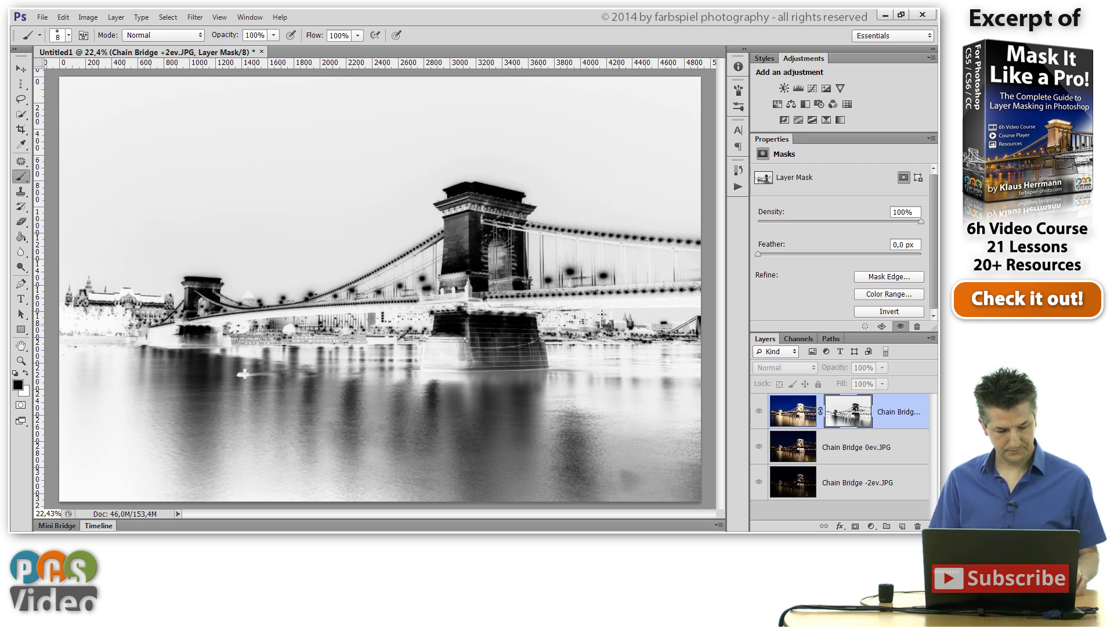
# Zoom in and pan around the tower to inspect the mask, then fit the image to the window.
pyautogui.scroll(3, 563, 313)
pyautogui.scroll(3, 521, 279)
pyautogui.moveTo(460, 184); pyautogui.dragTo(468, 286)
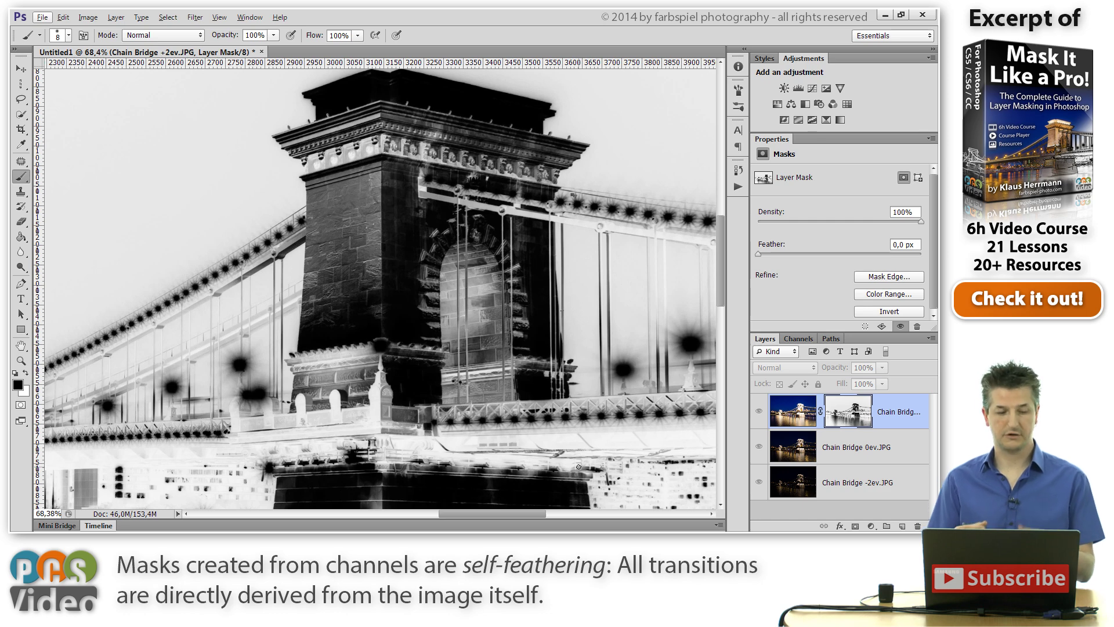
pyautogui.hotkey('ctrl', '0')
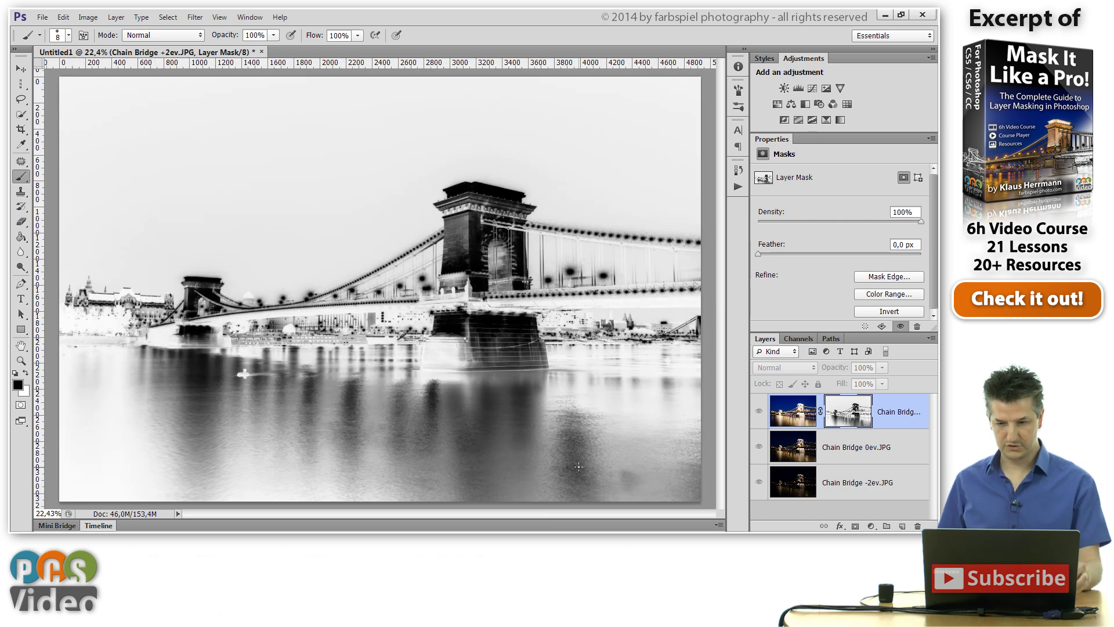
# Return to the colour view, hide the +2ev and 0ev layers, and select the Chain Bridge -2ev.JPG layer.
pyautogui.keyDown('alt'); pyautogui.click(844, 422); pyautogui.keyUp('alt')
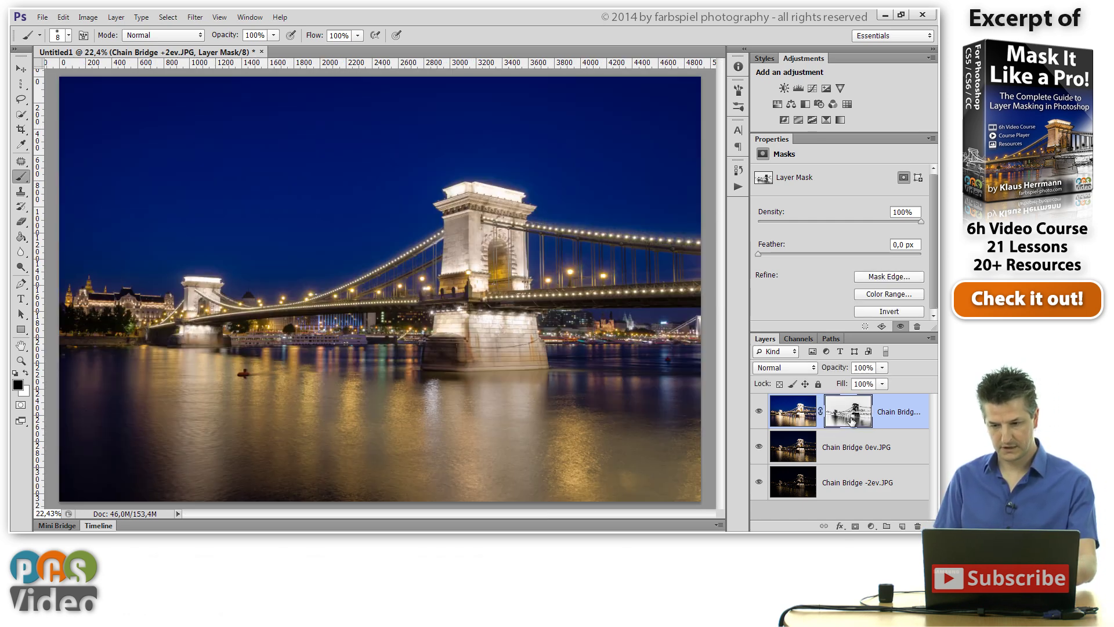
pyautogui.click(794, 454)
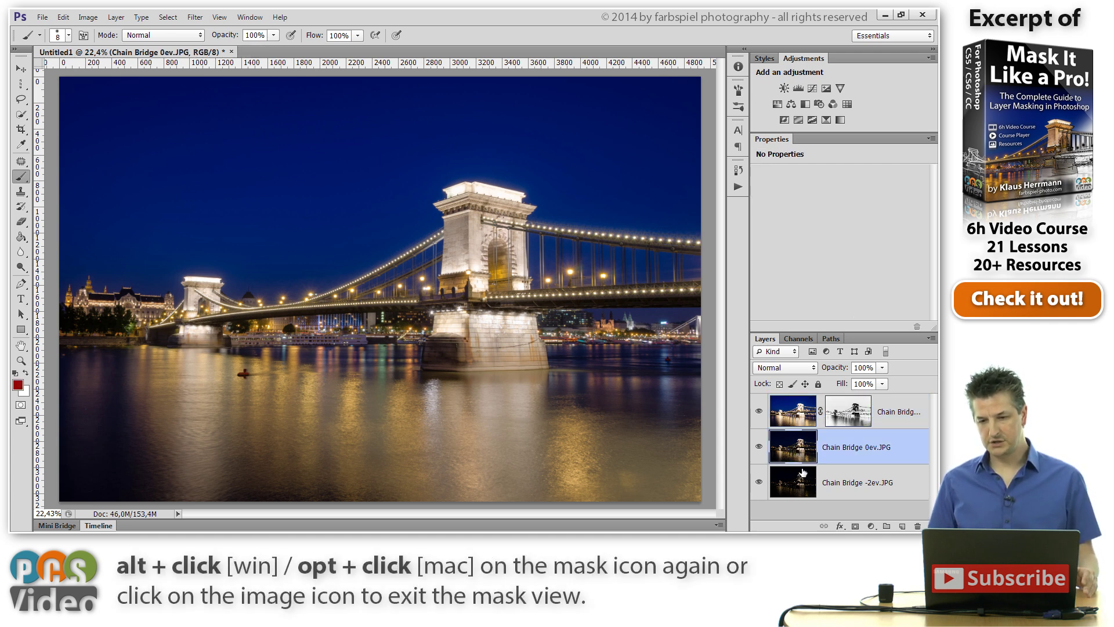
pyautogui.click(760, 411)
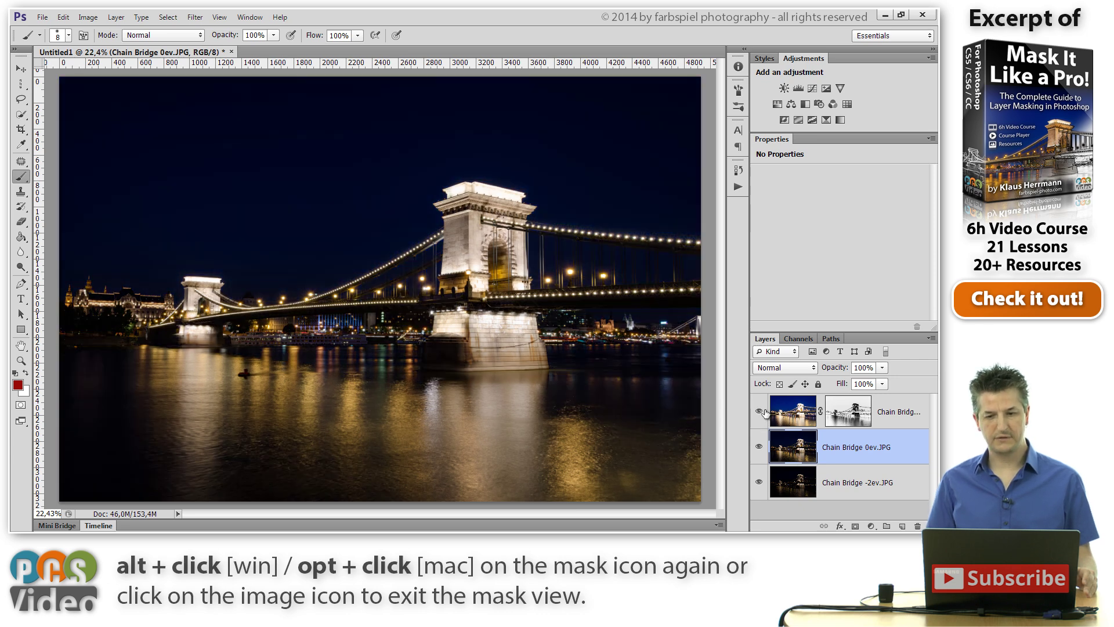
pyautogui.click(759, 412)
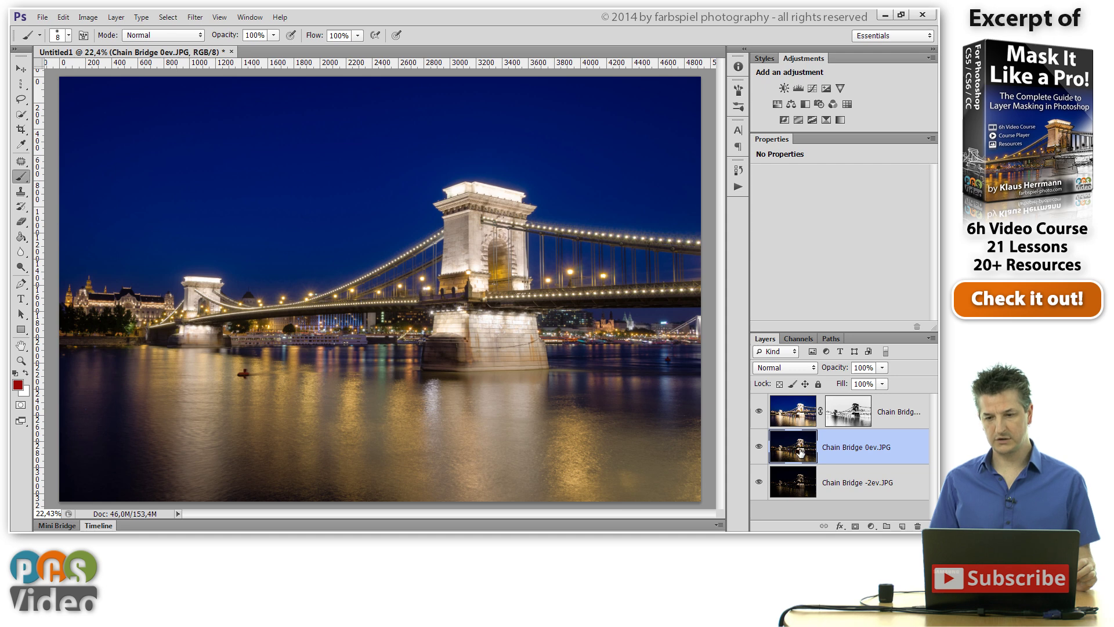
pyautogui.click(760, 413)
pyautogui.click(759, 447)
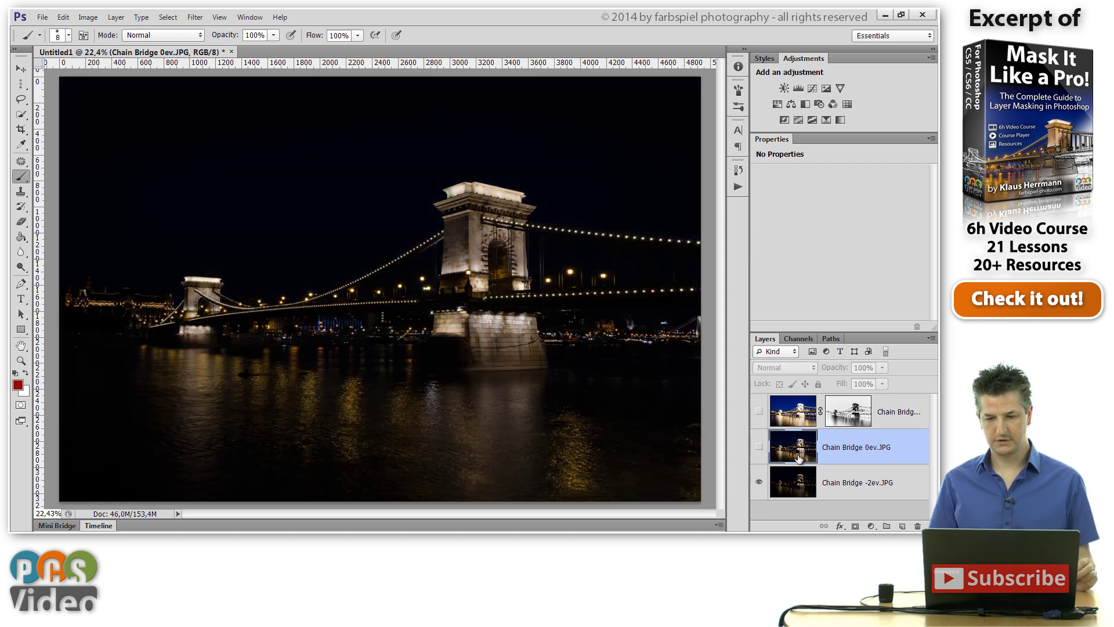
pyautogui.click(791, 482)
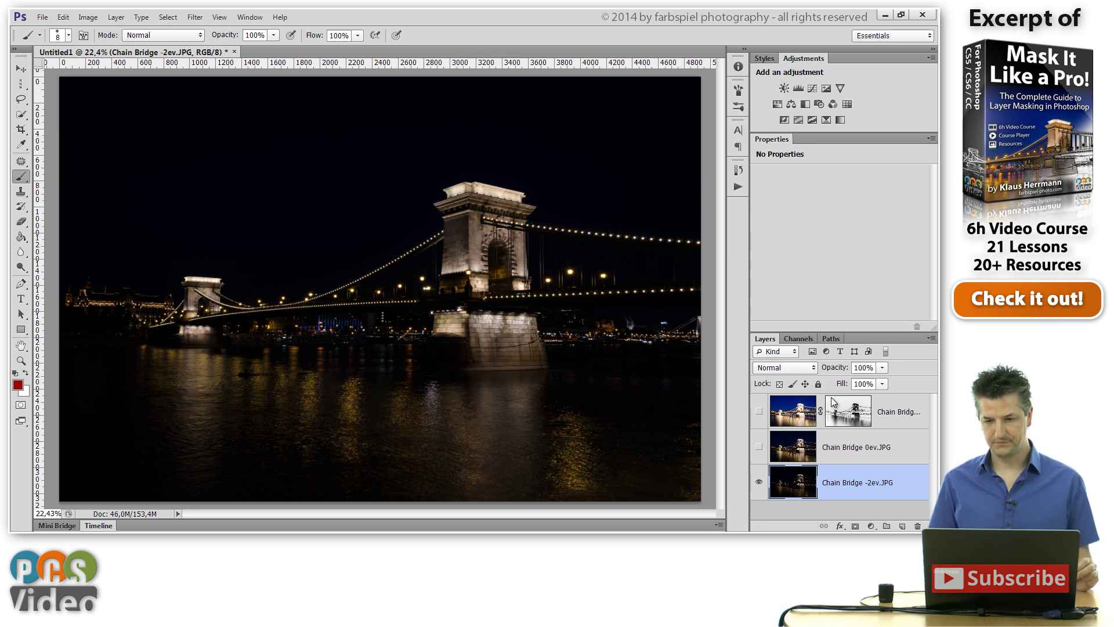
# Load the RGB channel brightness as a selection and select the Chain Bridge 0ev.JPG layer.
pyautogui.click(799, 338)
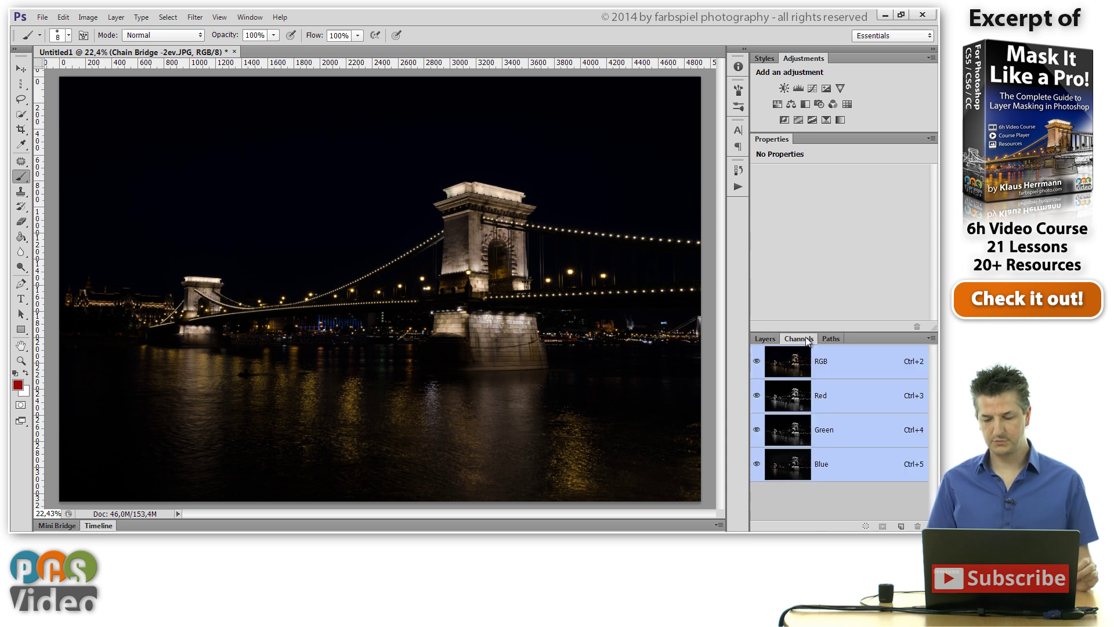
pyautogui.keyDown('ctrl'); pyautogui.click(794, 370); pyautogui.keyUp('ctrl')
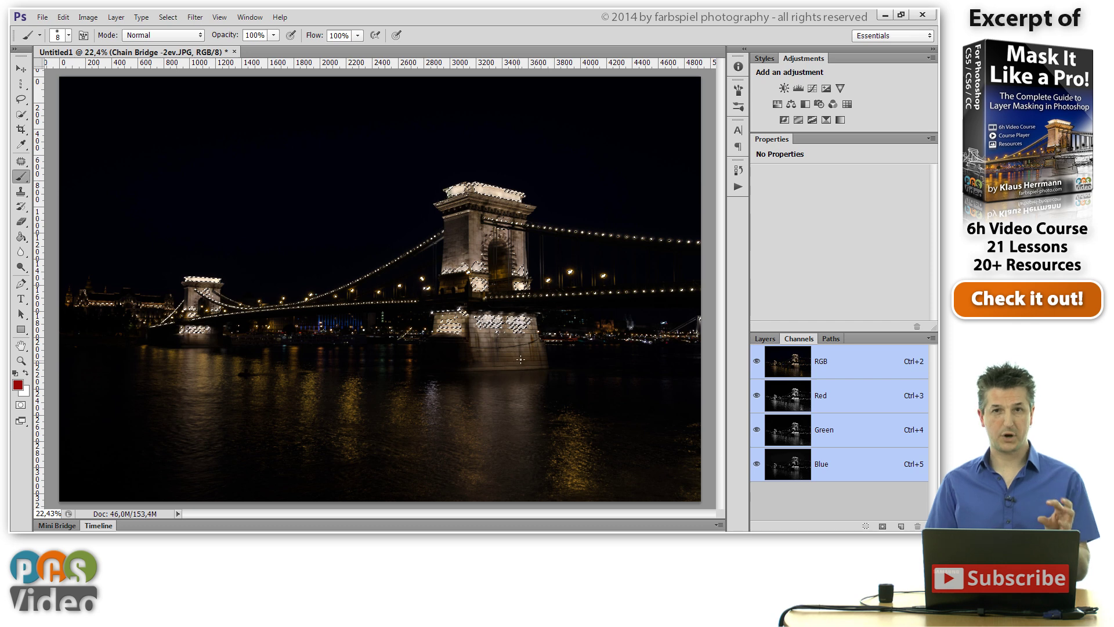
pyautogui.click(765, 338)
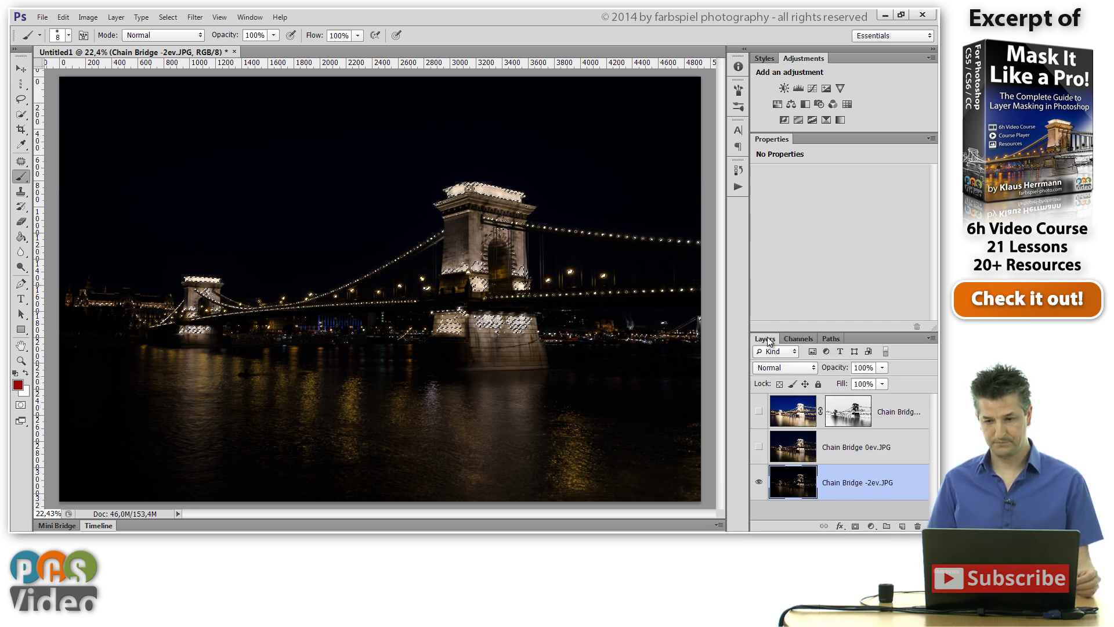
pyautogui.click(842, 448)
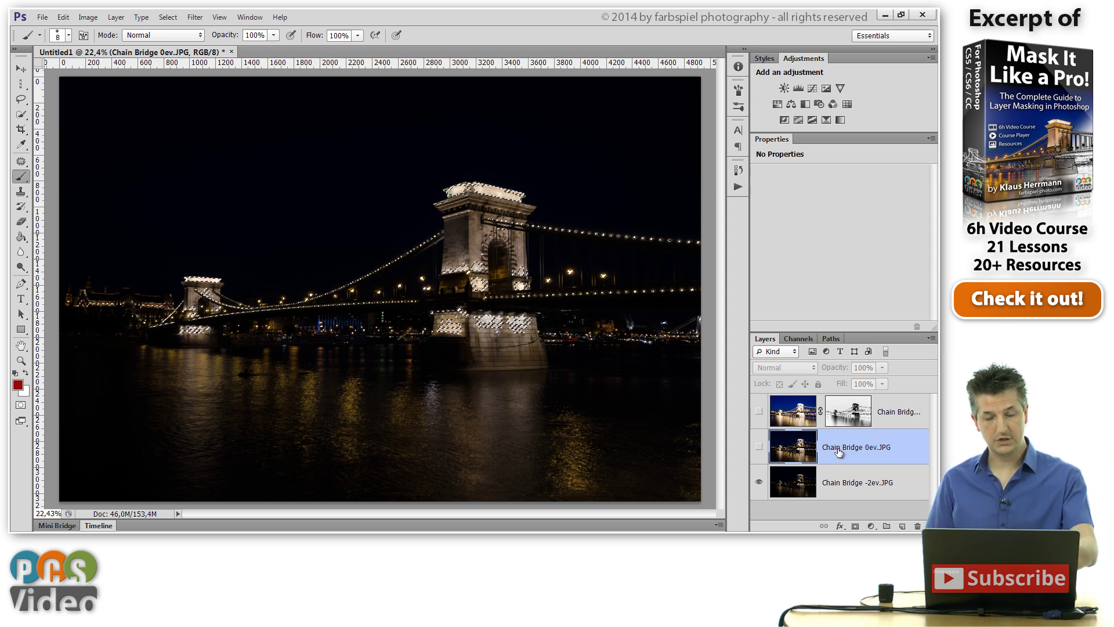
# Mask the 0ev layer from the luminosity selection, unhide the top two layers, and compare the mask off and on.
pyautogui.click(855, 525)
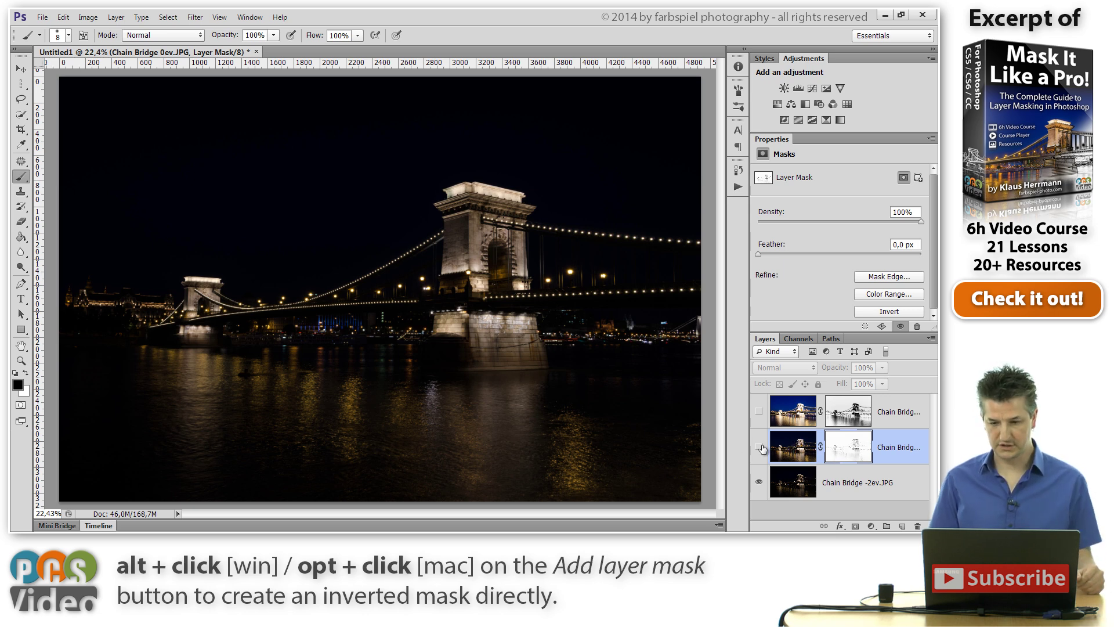
pyautogui.click(759, 414)
pyautogui.click(760, 446)
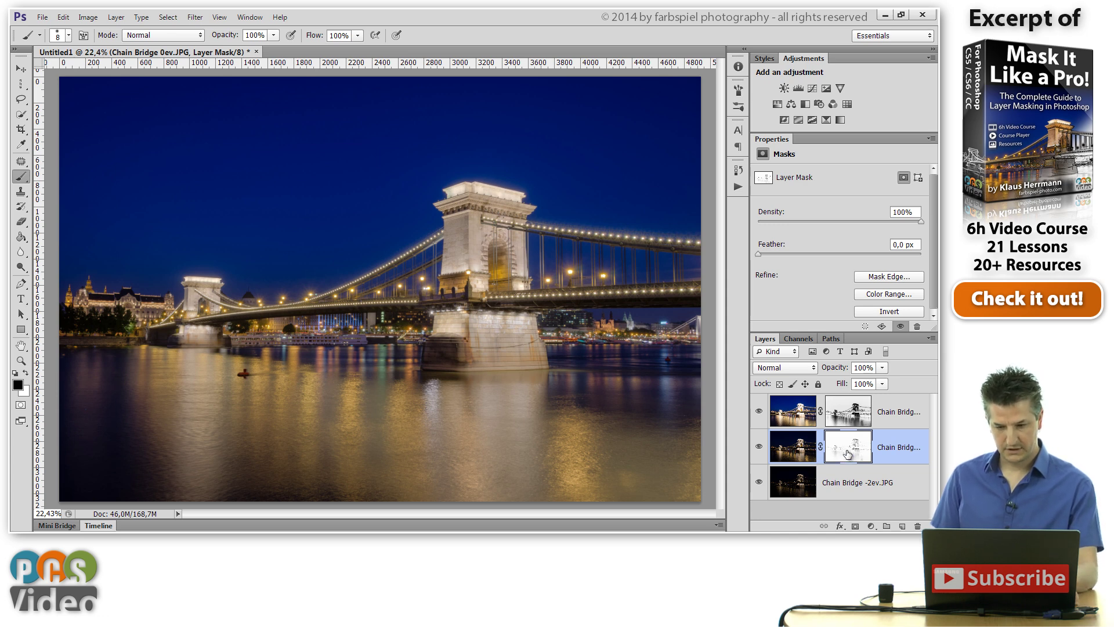
pyautogui.keyDown('shift'); pyautogui.click(848, 449); pyautogui.keyUp('shift')
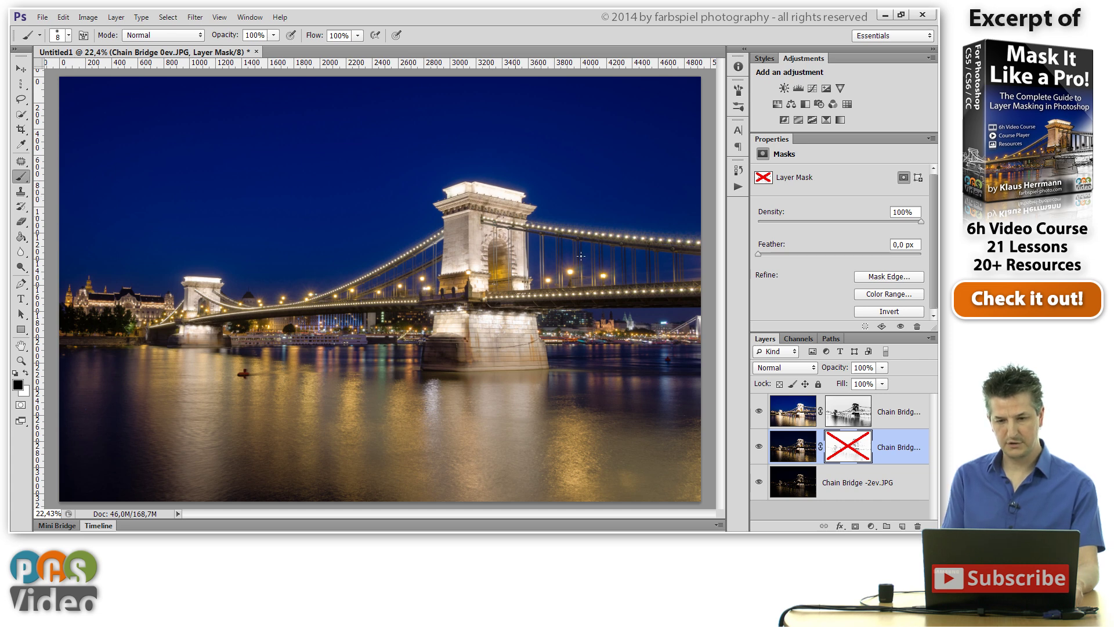
pyautogui.keyDown('shift'); pyautogui.click(849, 448); pyautogui.keyUp('shift')
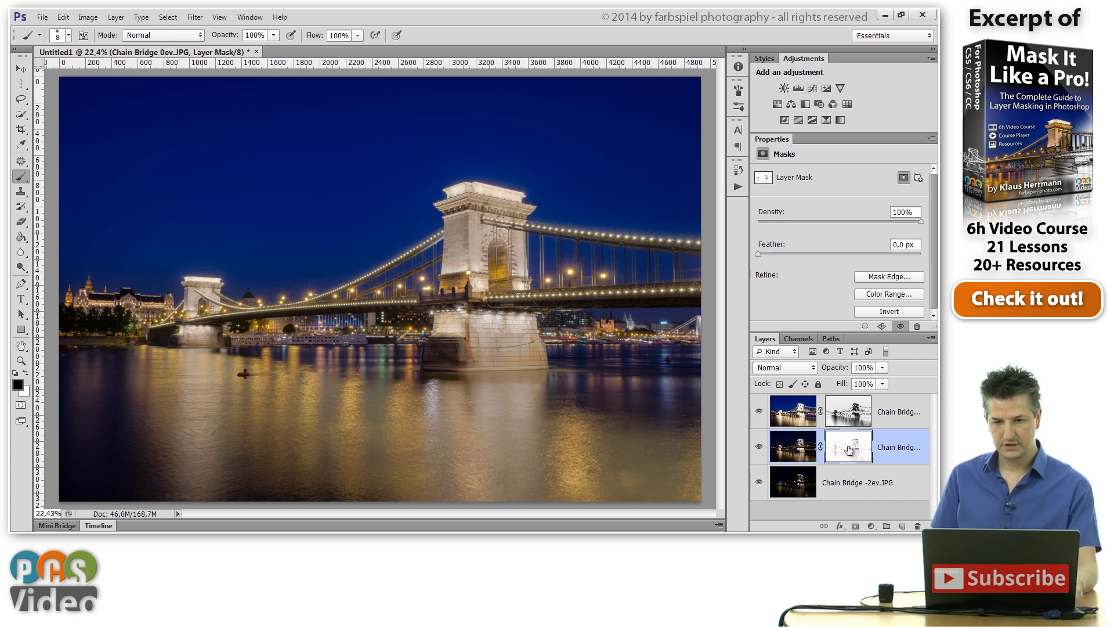